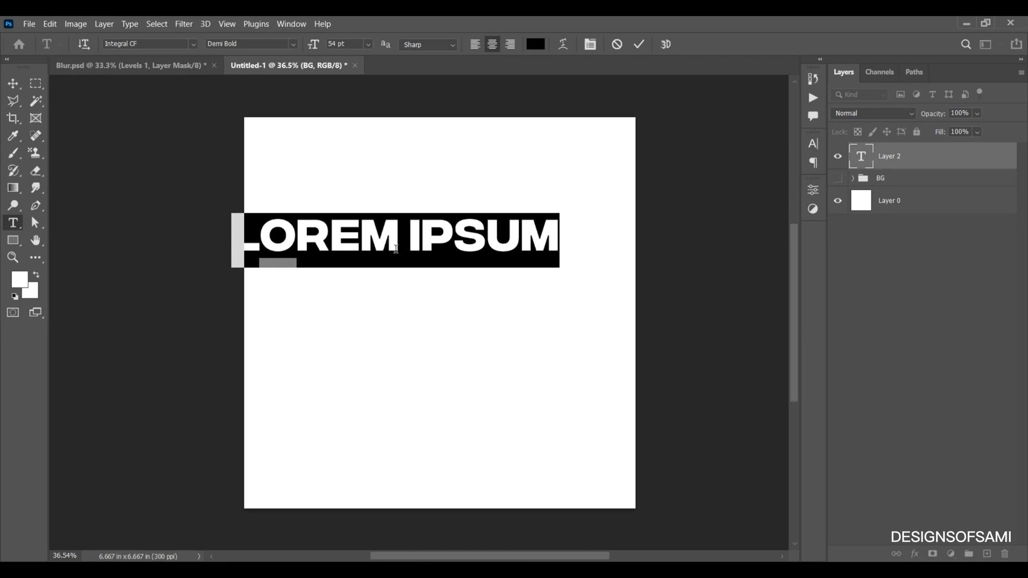
Step: Replace the placeholder text with BLUR and move it toward the middle of the canvas
{"action": "type", "text": "BLL"}
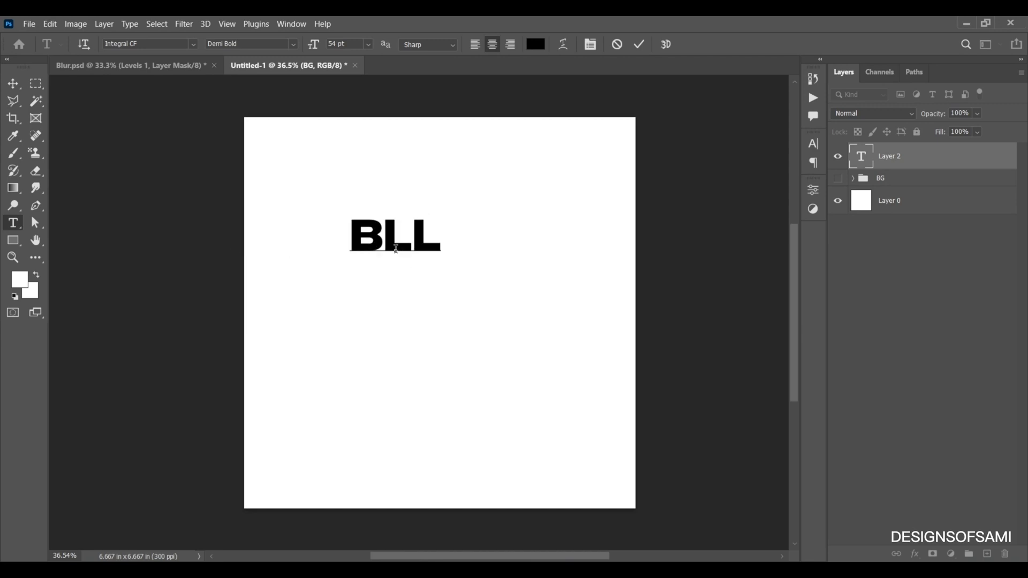
{"action": "key", "text": "BackSpace"}
{"action": "type", "text": "UR"}
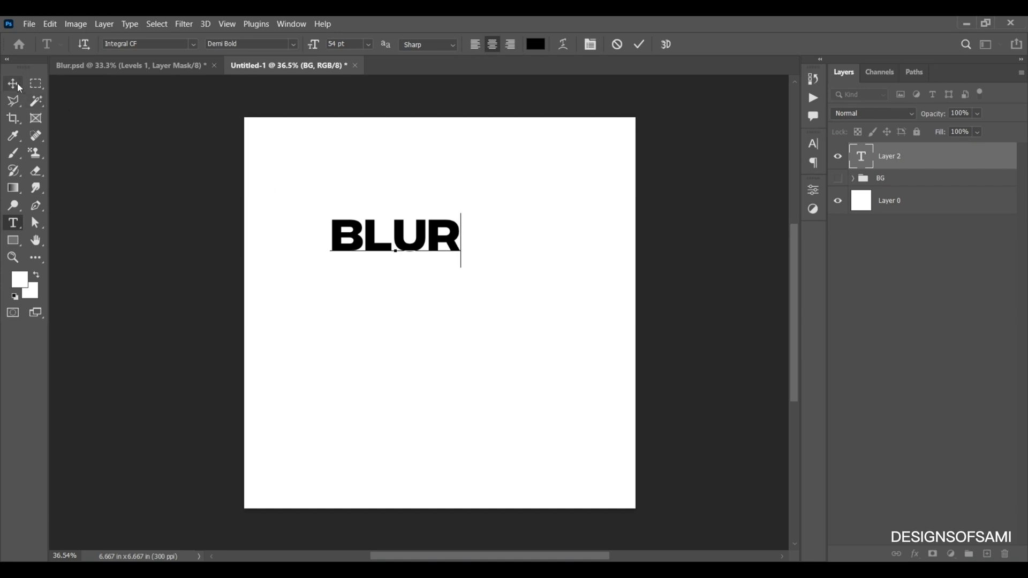
{"action": "left_click", "coordinate": [17, 83]}
{"action": "left_click_drag", "start_coordinate": [390, 246], "coordinate": [416, 306]}
{"action": "left_click", "coordinate": [813, 144]}
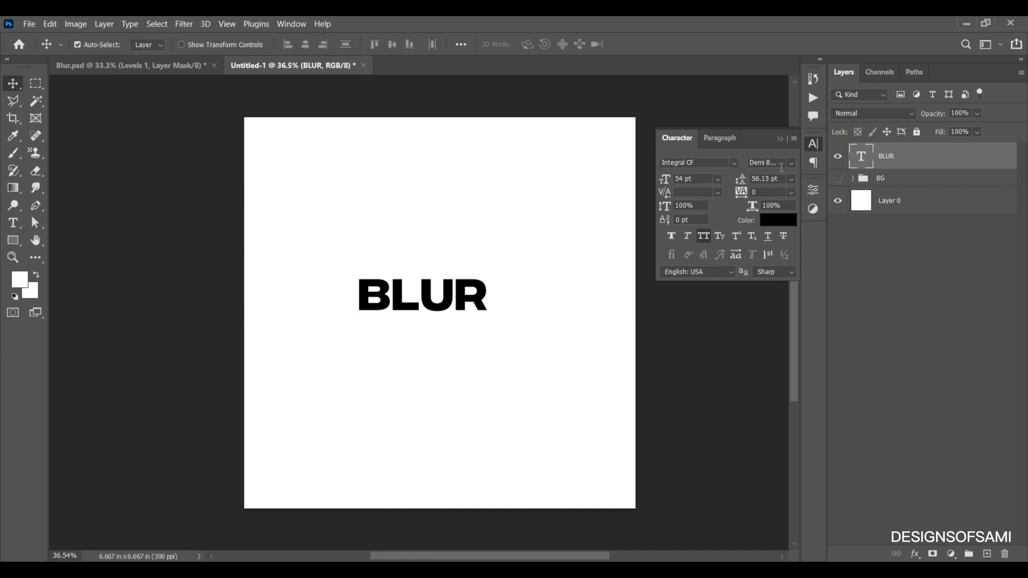
{"action": "left_click", "coordinate": [813, 144]}
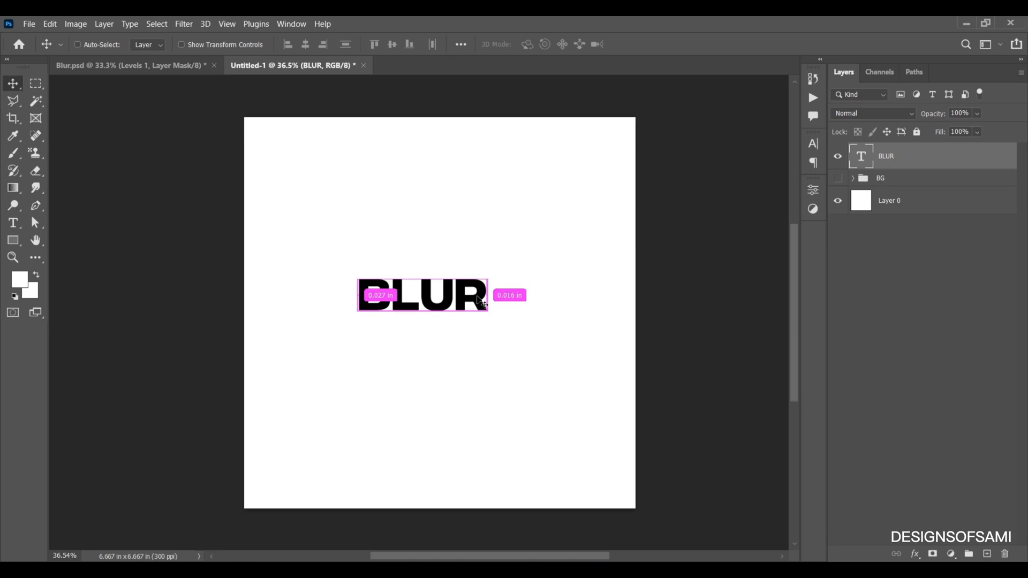
Step: Scale the BLUR text proportionally to about 220% and center it on the canvas
{"action": "key", "text": "ctrl+t"}
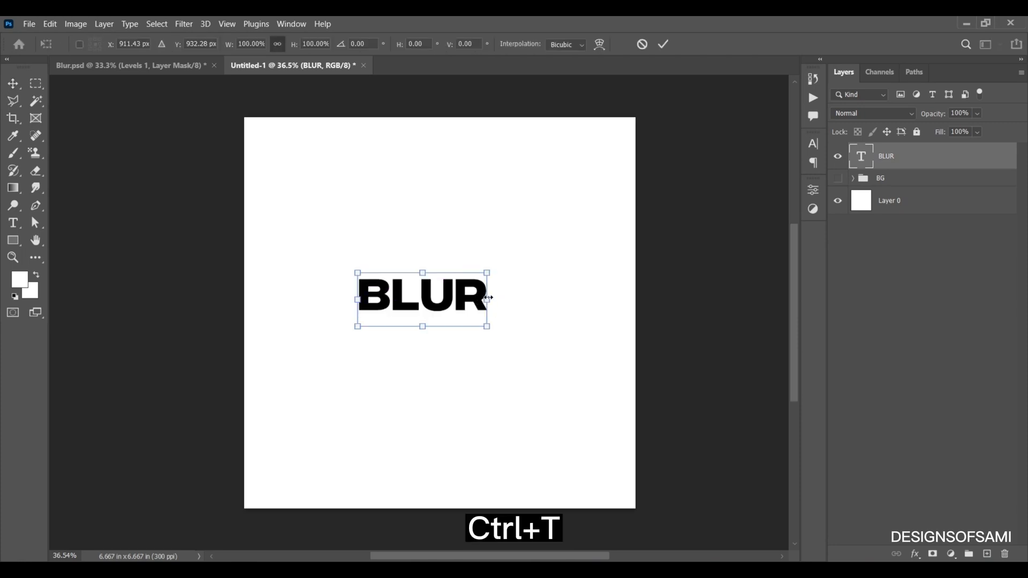
{"action": "left_click_drag", "start_coordinate": [489, 298], "coordinate": [583, 319]}
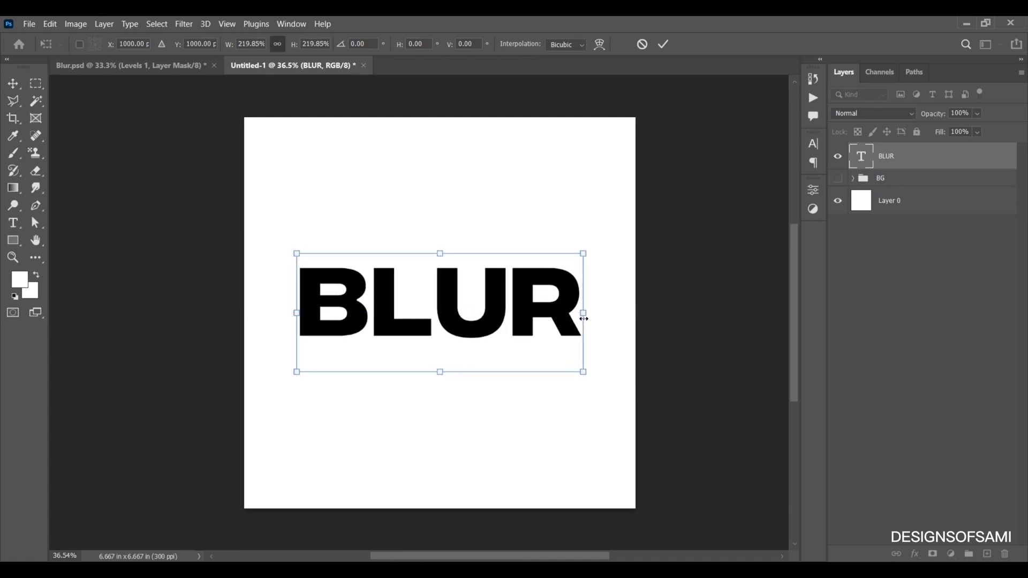
{"action": "key", "text": "Return"}
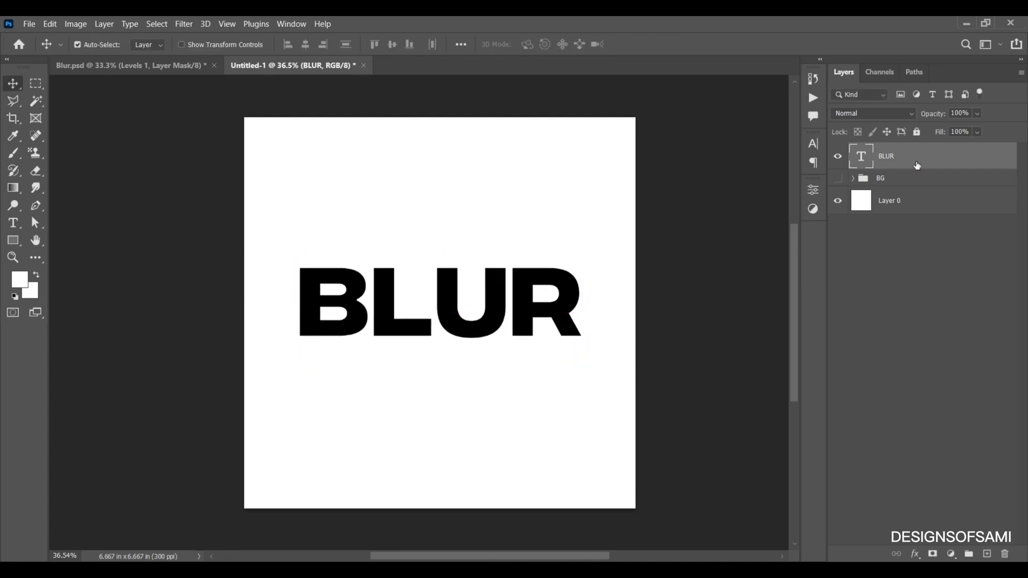
Step: Duplicate the BLUR text layer as a smart object and hide the original text layer
{"action": "key", "text": "ctrl+j"}
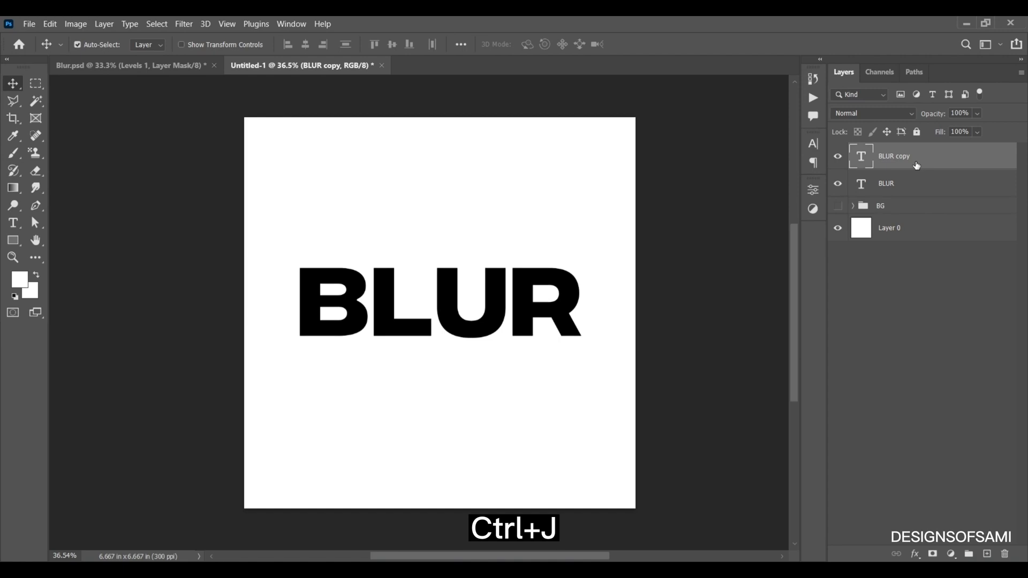
{"action": "left_click", "coordinate": [840, 183]}
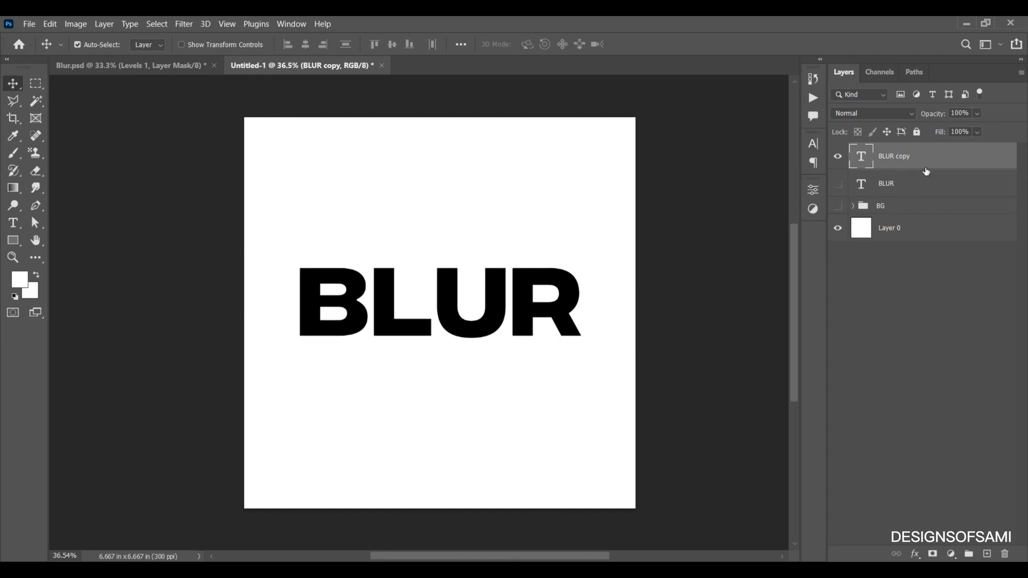
{"action": "right_click", "coordinate": [934, 162]}
{"action": "left_click", "coordinate": [922, 204]}
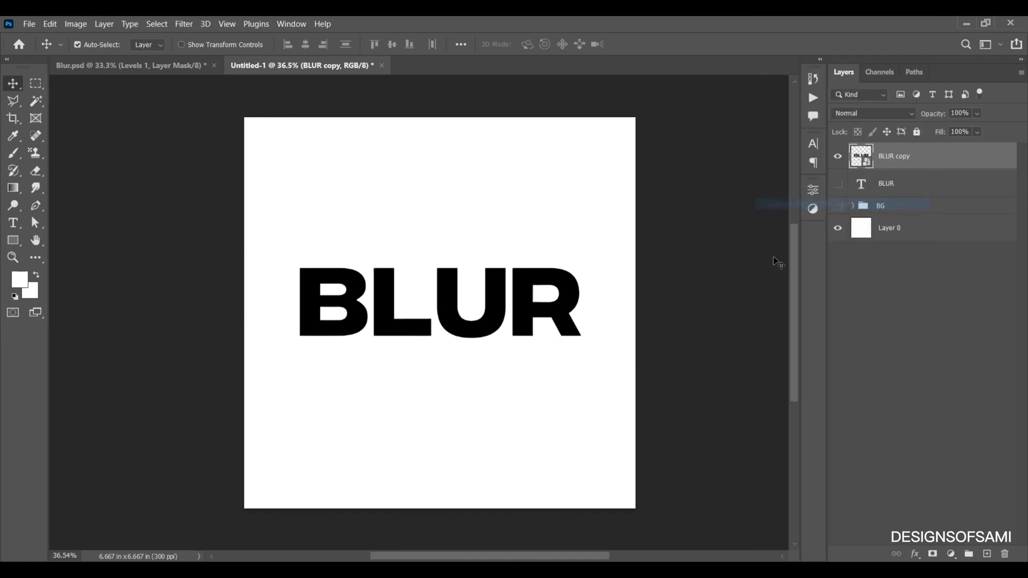
Step: Start a Field Blur on the BLUR copy and place its pin at the B's upper-left corner with 54 px blur
{"action": "left_click", "coordinate": [184, 25]}
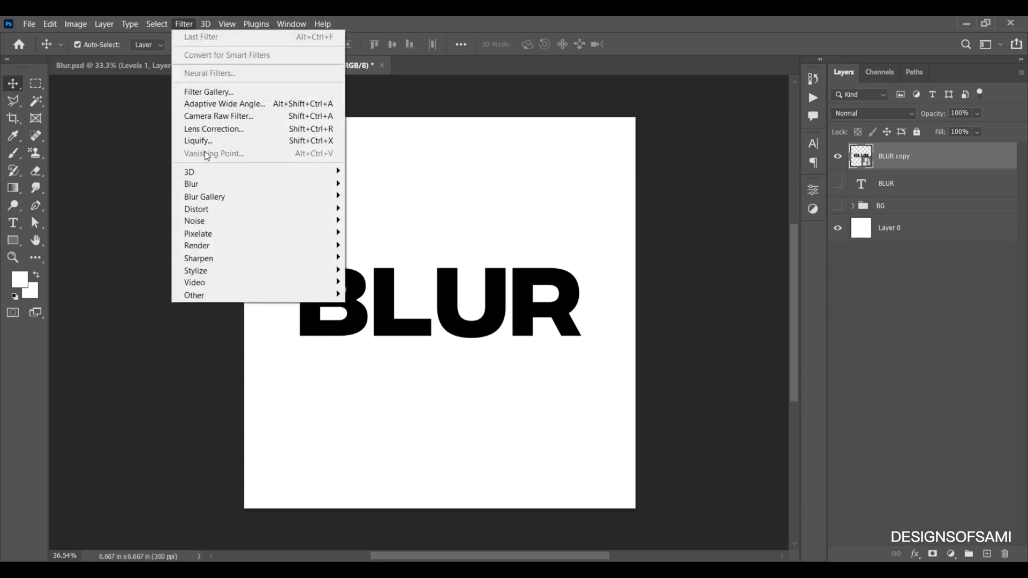
{"action": "mouse_move", "coordinate": [248, 197]}
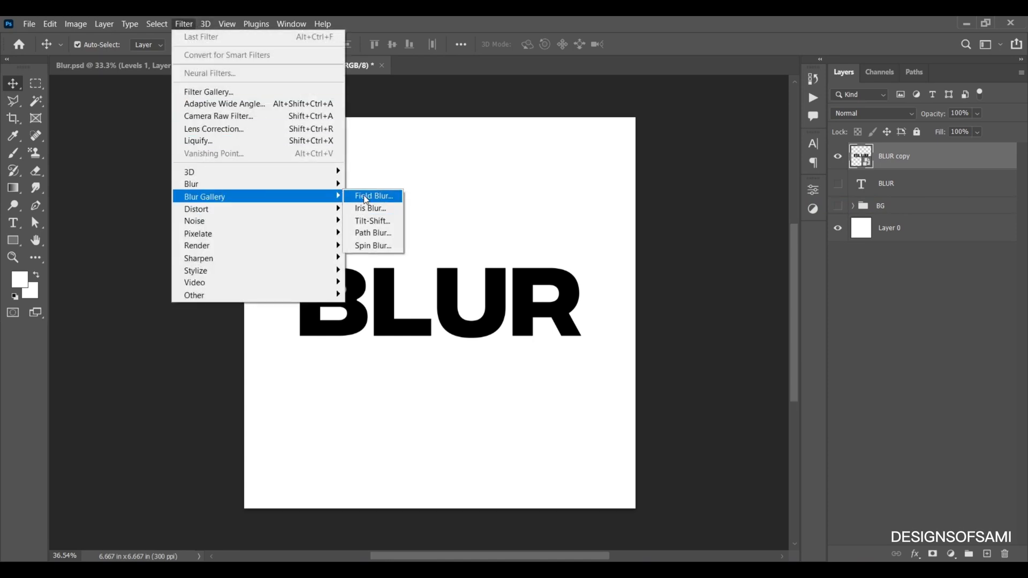
{"action": "left_click", "coordinate": [369, 196]}
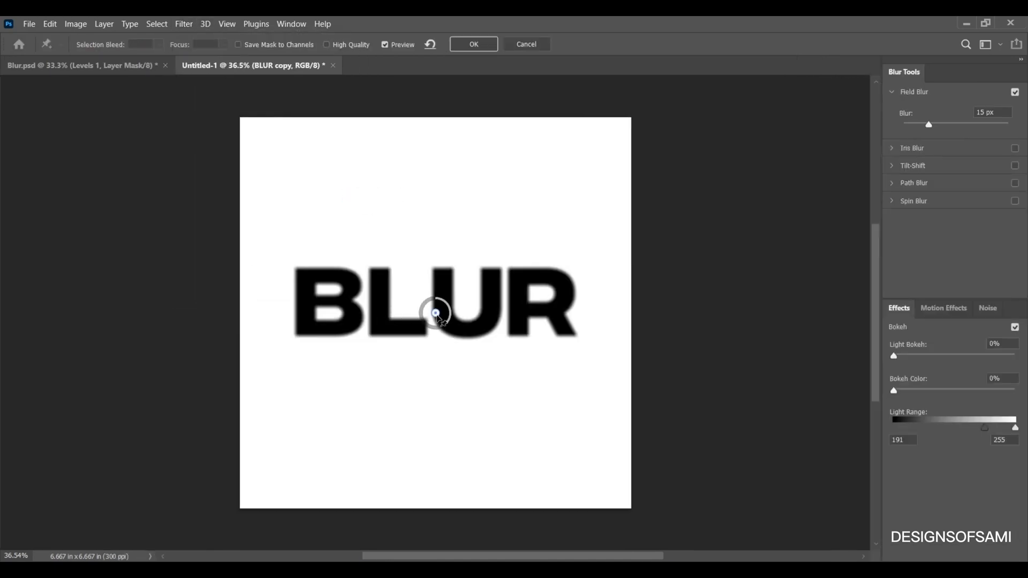
{"action": "left_click_drag", "start_coordinate": [435, 313], "coordinate": [281, 290]}
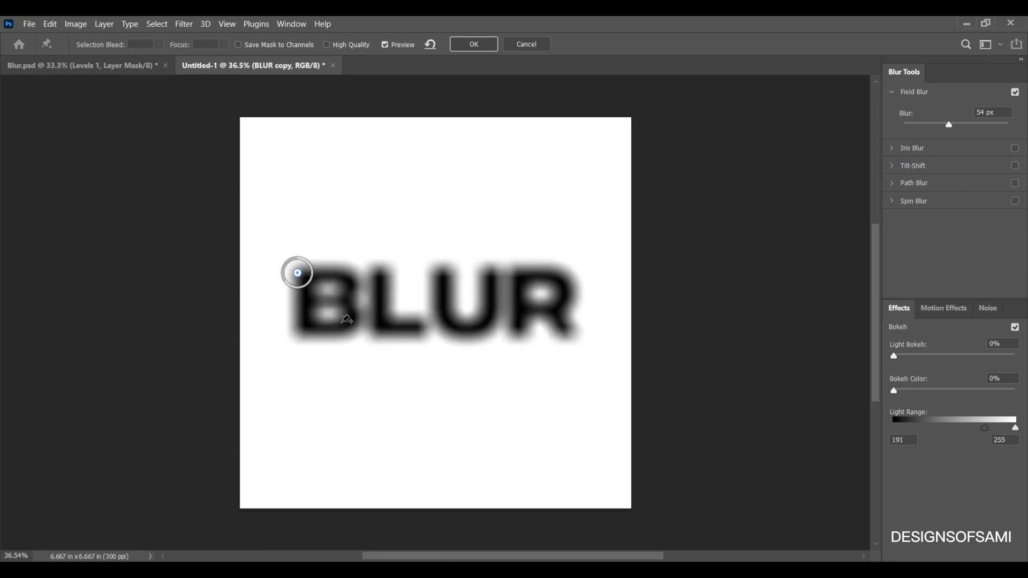
Step: Add two Field Blur pins on the B: 0 px at its lower right and 2 px at its upper right
{"action": "left_click", "coordinate": [344, 320]}
{"action": "left_click_drag", "start_coordinate": [343, 321], "coordinate": [342, 297]}
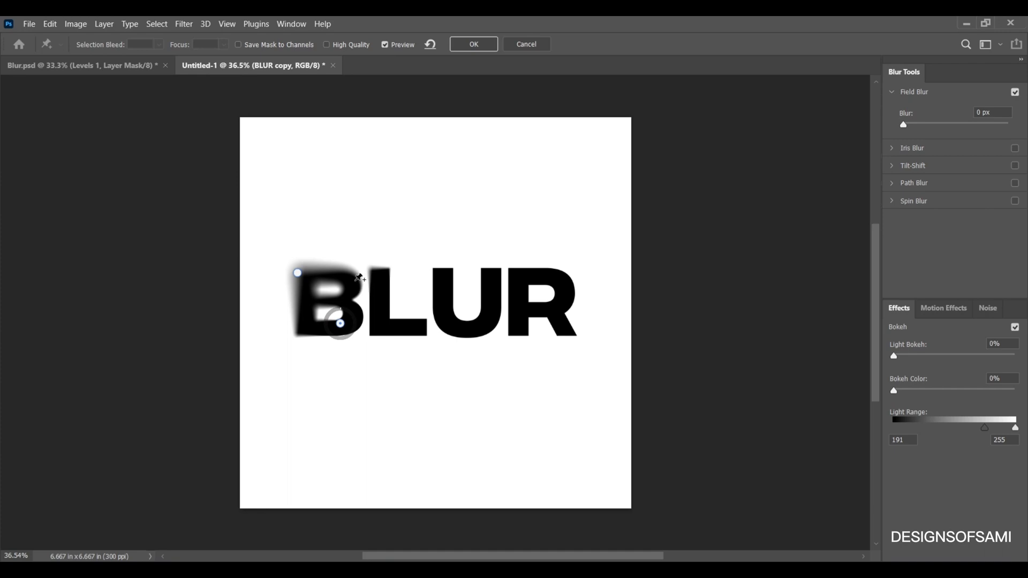
{"action": "left_click", "coordinate": [355, 276]}
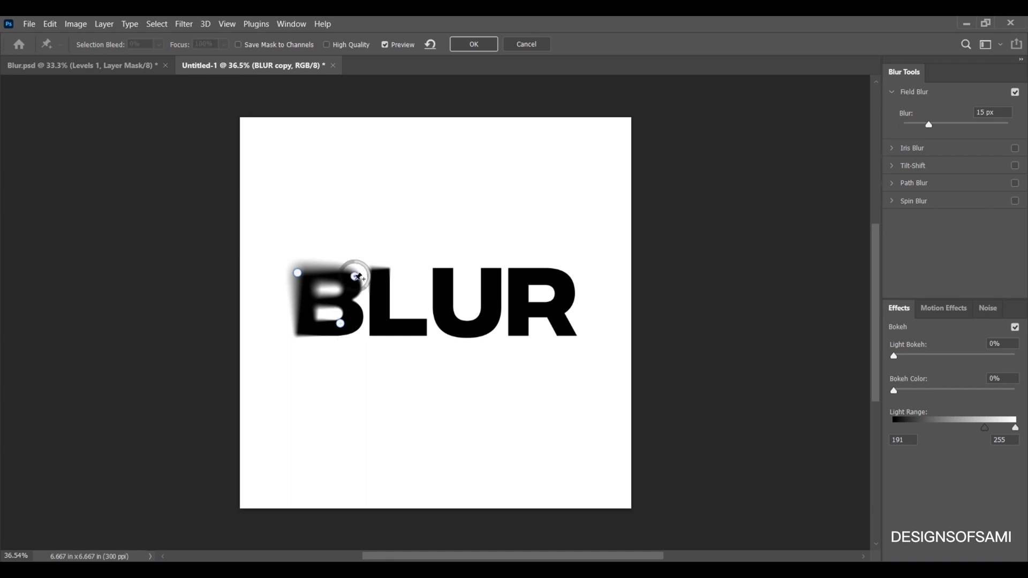
{"action": "left_click_drag", "start_coordinate": [369, 276], "coordinate": [376, 250]}
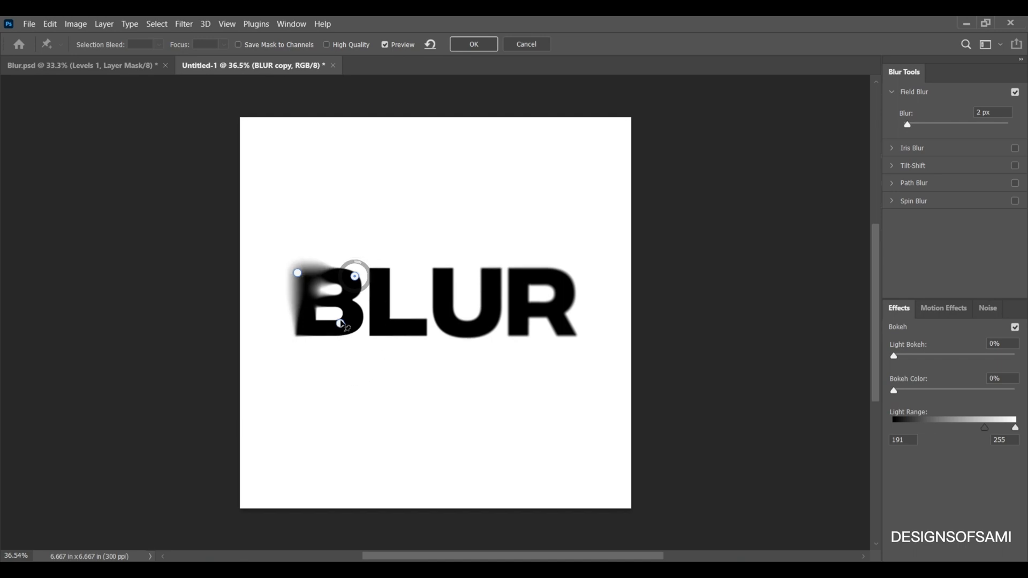
{"action": "left_click_drag", "start_coordinate": [356, 278], "coordinate": [355, 282]}
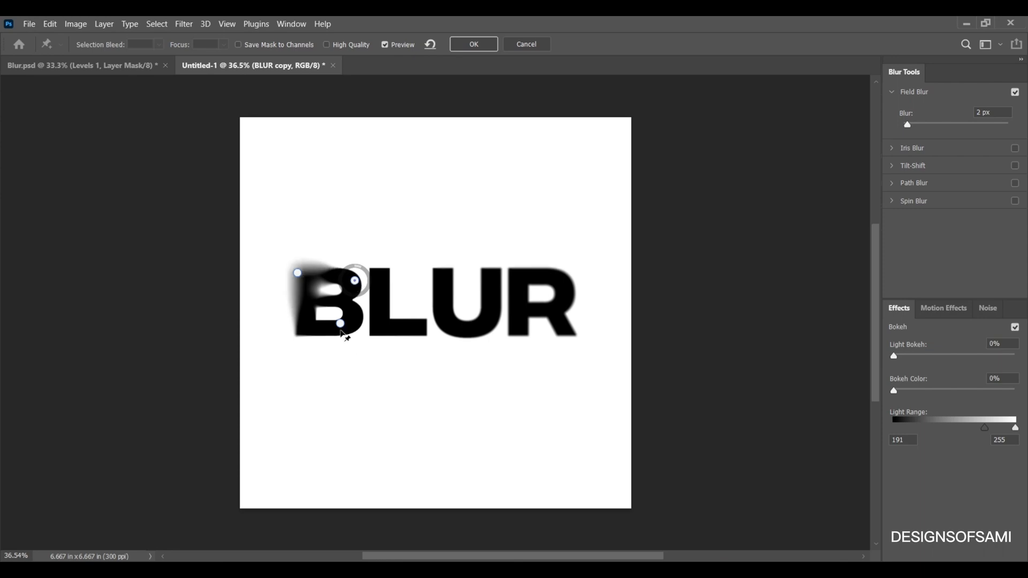
{"action": "left_click", "coordinate": [341, 324]}
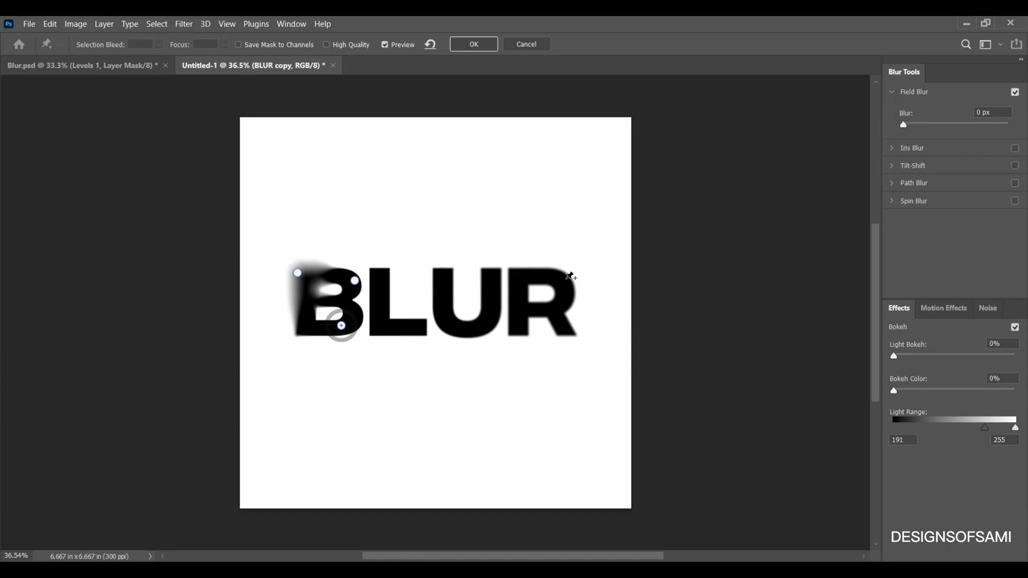
Step: Add two Field Blur pins on the R: about 40 px at its upper right and 0 px at its lower left
{"action": "left_click", "coordinate": [567, 279]}
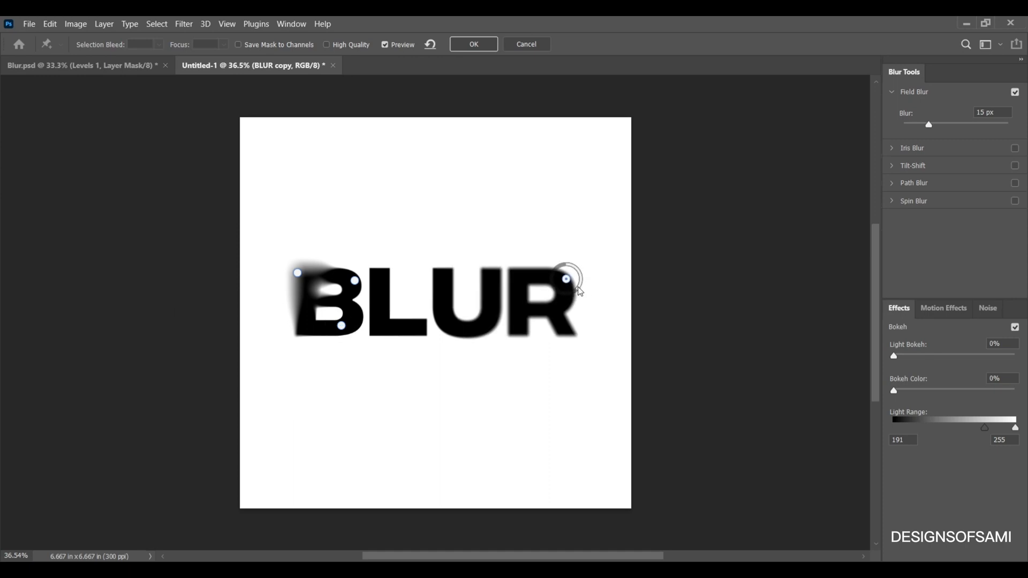
{"action": "left_click_drag", "start_coordinate": [582, 291], "coordinate": [553, 299]}
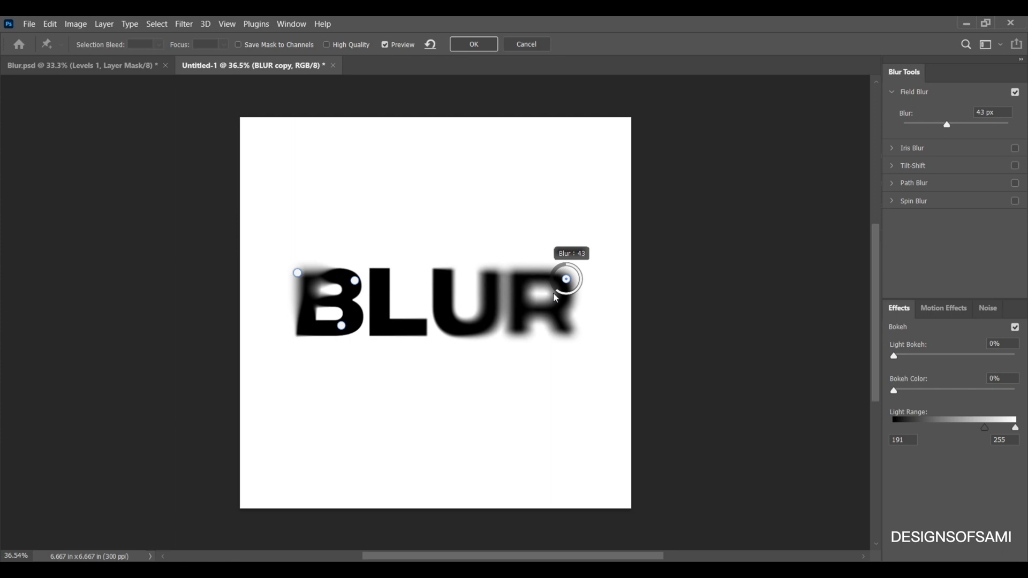
{"action": "left_click_drag", "start_coordinate": [554, 295], "coordinate": [556, 296]}
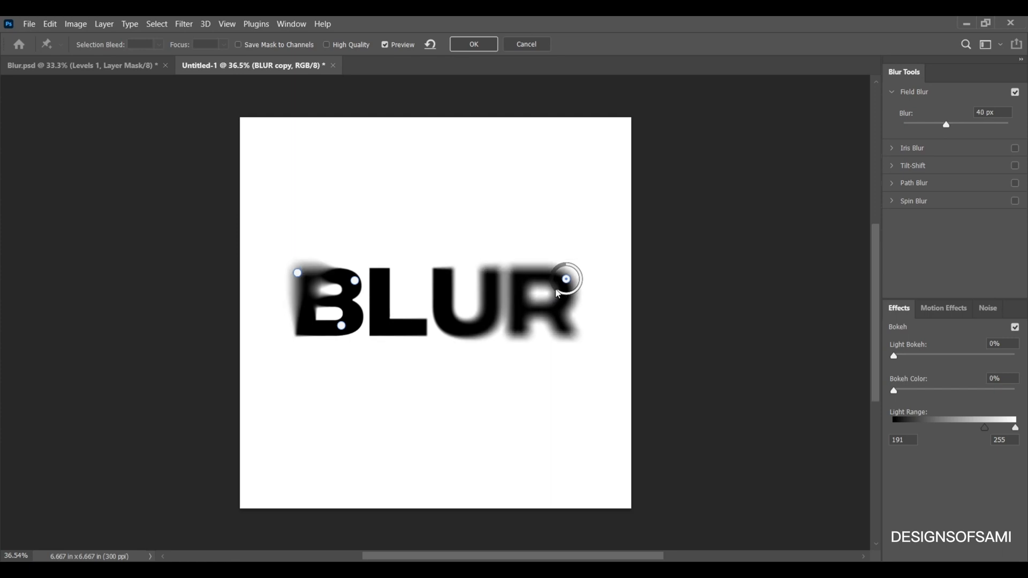
{"action": "left_click_drag", "start_coordinate": [556, 293], "coordinate": [558, 297]}
{"action": "left_click", "coordinate": [562, 329]}
{"action": "left_click_drag", "start_coordinate": [574, 340], "coordinate": [528, 327]}
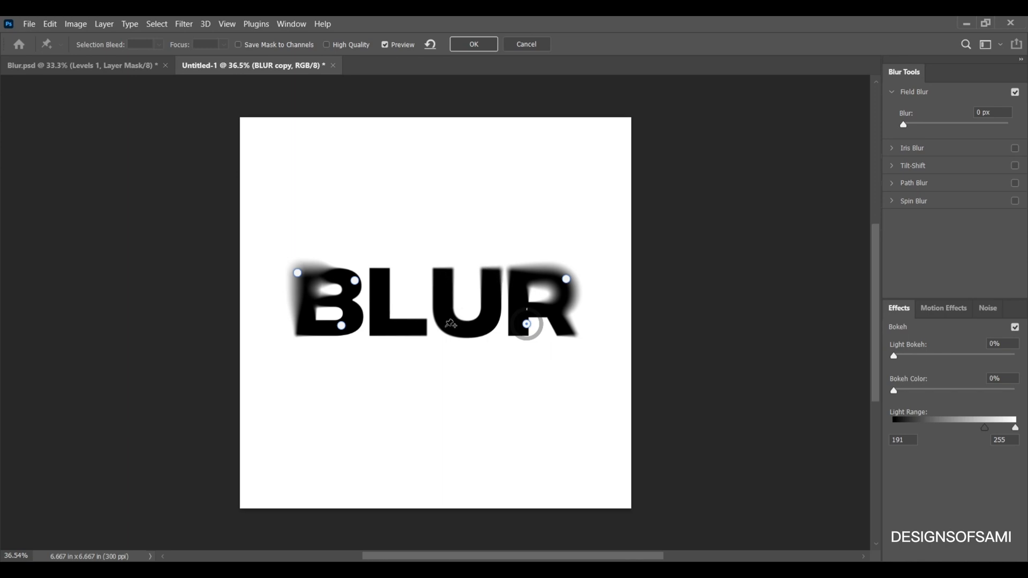
Step: Add pins on the U with 23 px at its lower left, 6 px on its right stem and 1 px at its upper left, and apply the blur
{"action": "left_click", "coordinate": [447, 331]}
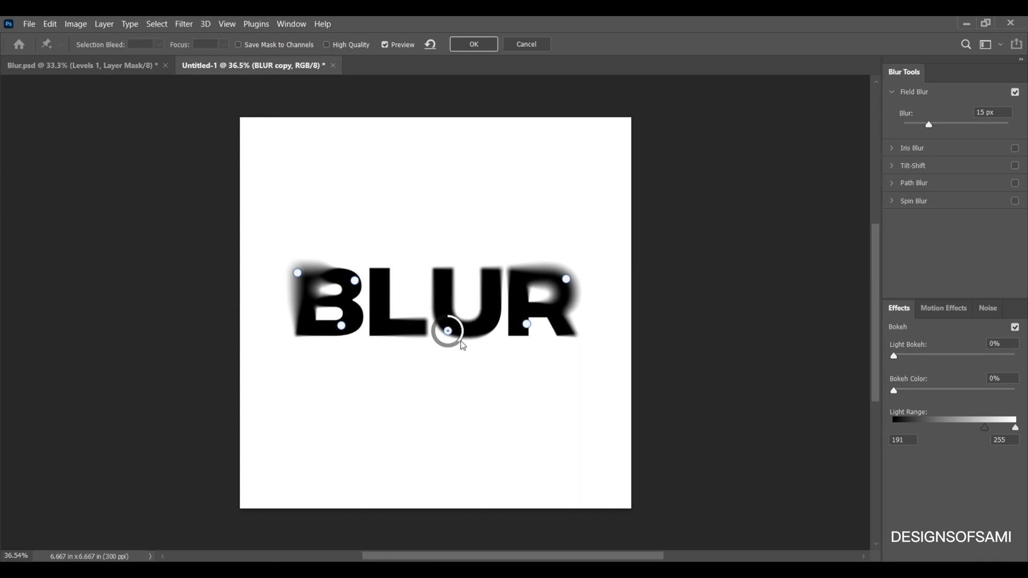
{"action": "mouse_move", "coordinate": [463, 343]}
{"action": "left_mouse_down"}
{"action": "mouse_move", "coordinate": [446, 349]}
{"action": "mouse_move", "coordinate": [456, 336]}
{"action": "left_mouse_up"}
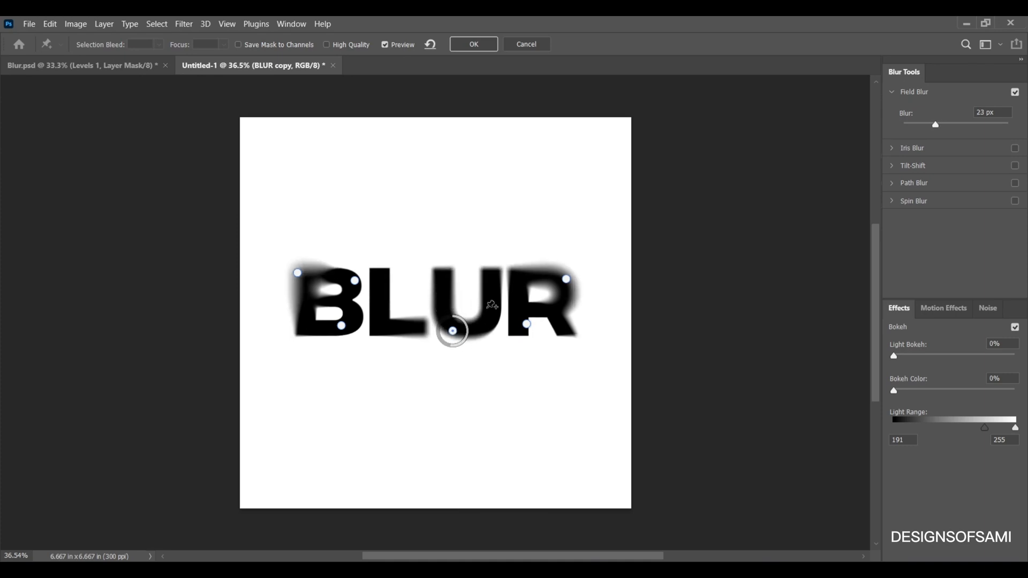
{"action": "left_click", "coordinate": [492, 293]}
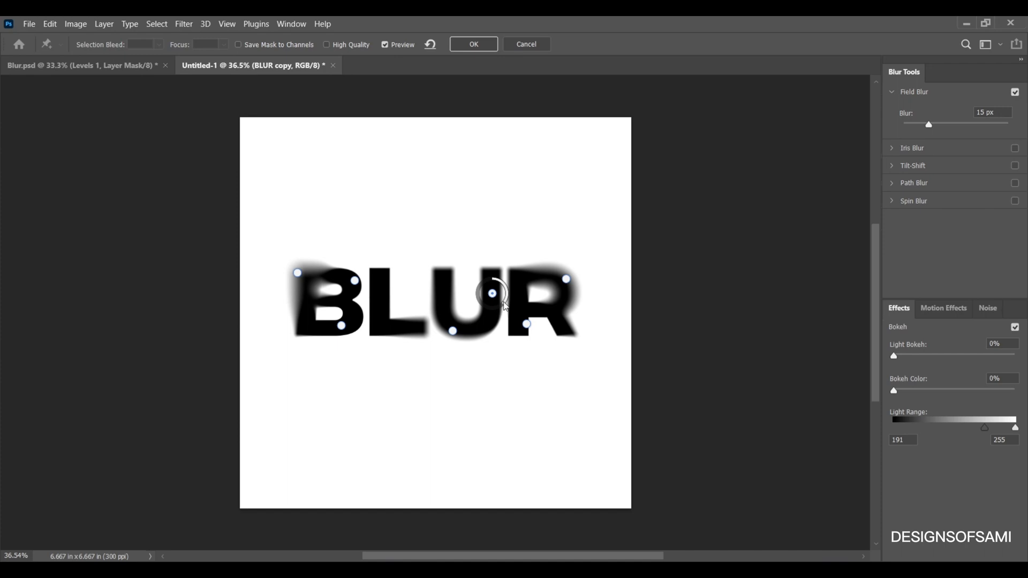
{"action": "left_click_drag", "start_coordinate": [504, 305], "coordinate": [511, 297]}
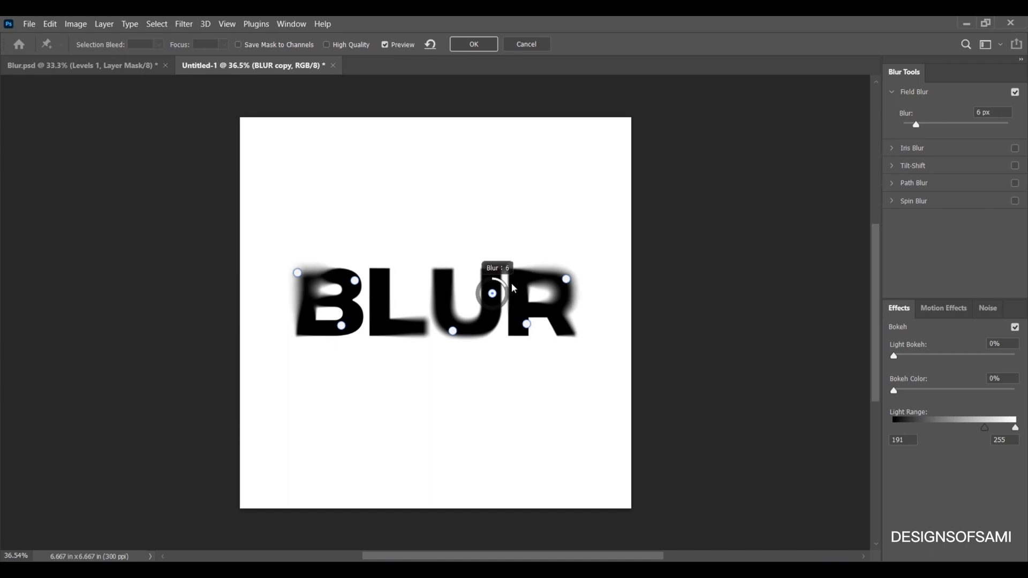
{"action": "left_click", "coordinate": [439, 276]}
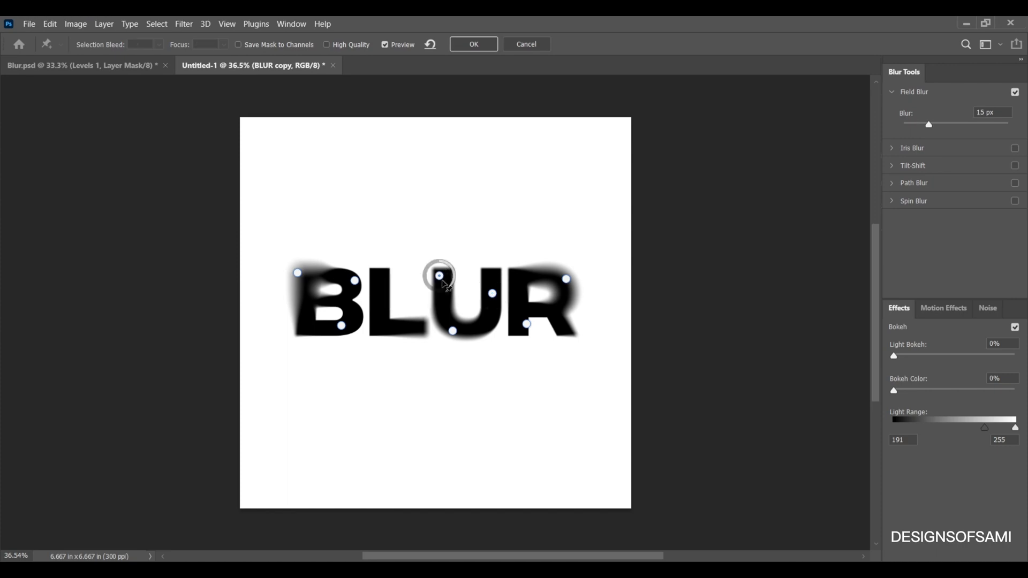
{"action": "left_click_drag", "start_coordinate": [454, 288], "coordinate": [457, 257]}
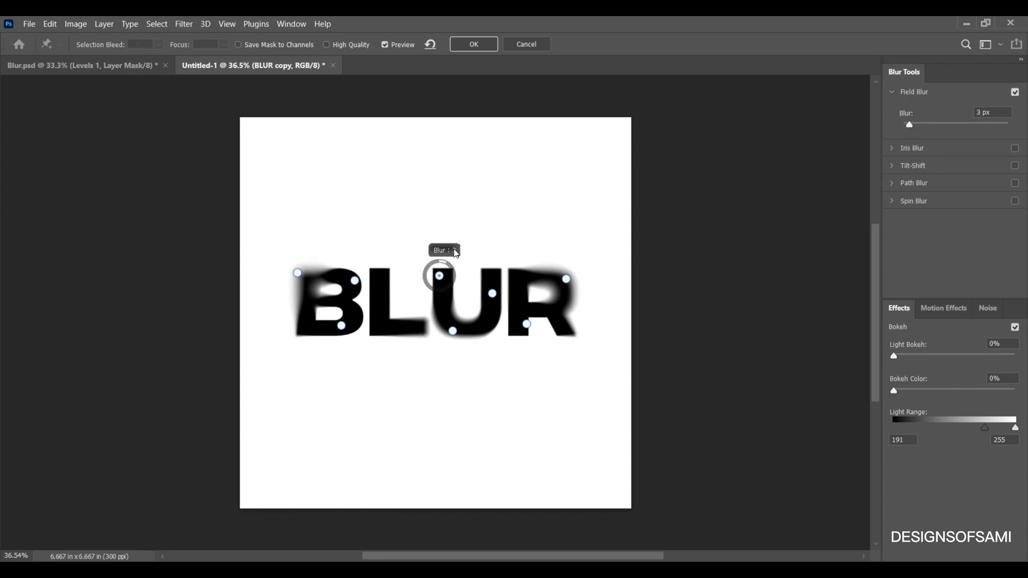
{"action": "left_click_drag", "start_coordinate": [449, 252], "coordinate": [449, 252]}
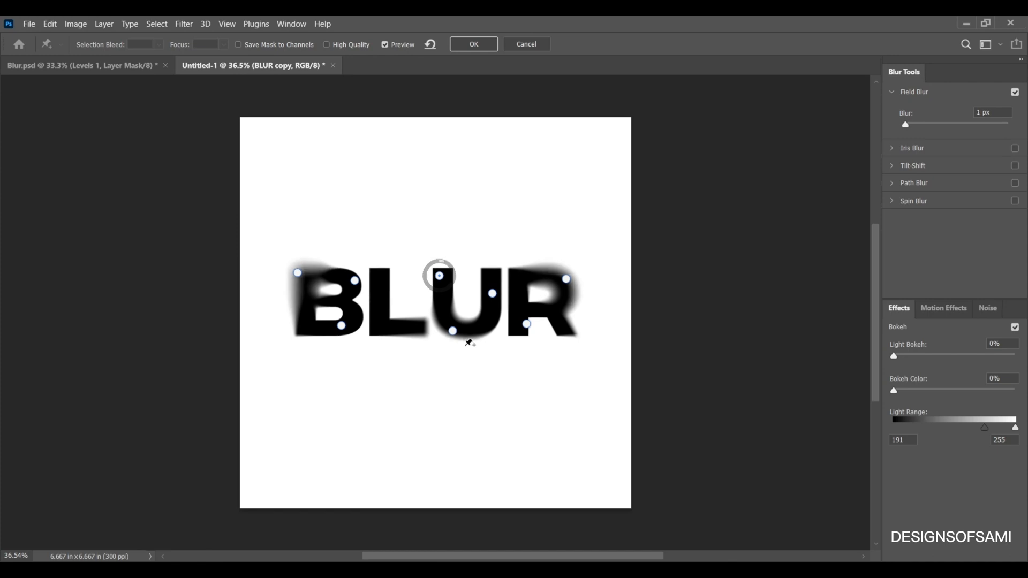
{"action": "left_click", "coordinate": [454, 332]}
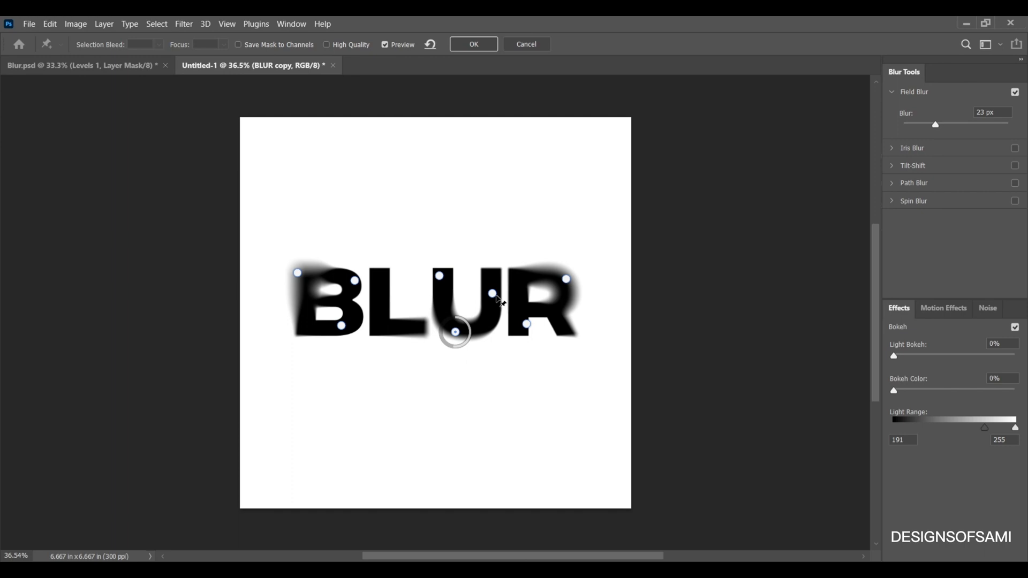
{"action": "left_click_drag", "start_coordinate": [492, 294], "coordinate": [493, 290]}
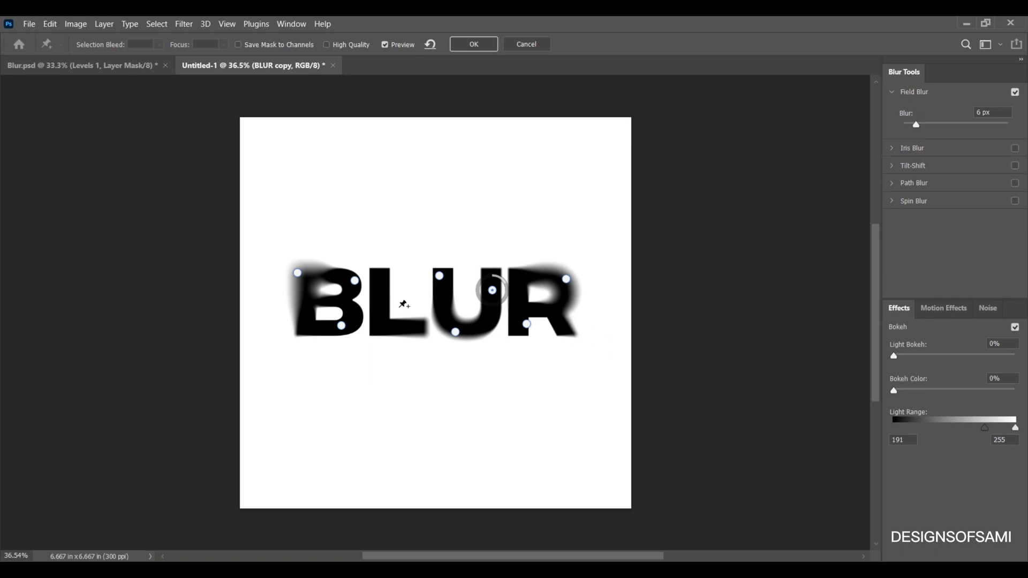
{"action": "left_click", "coordinate": [475, 45]}
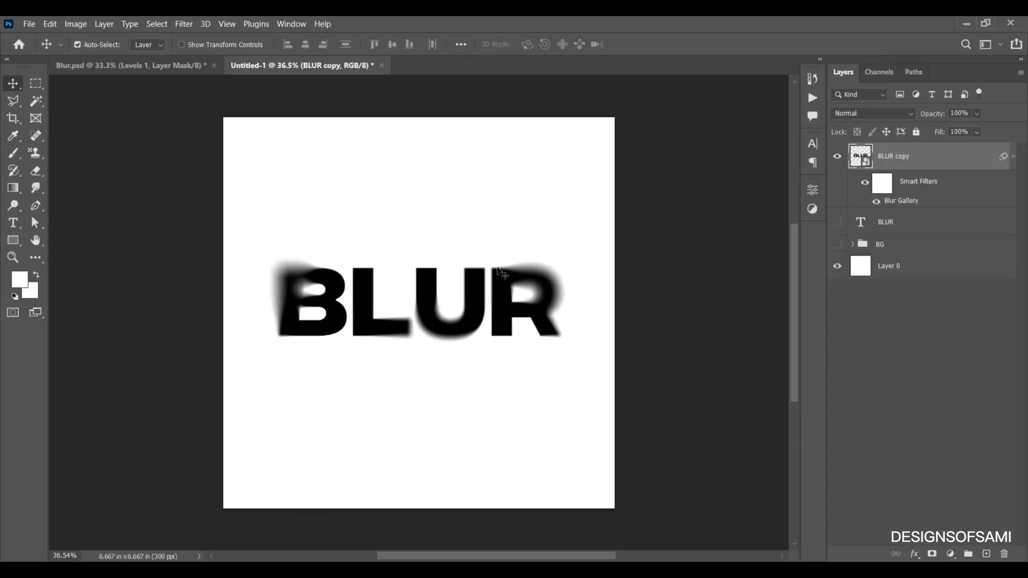
Step: Set the blend mode of the blurred BLUR copy layer to Dissolve
{"action": "left_click", "coordinate": [879, 113]}
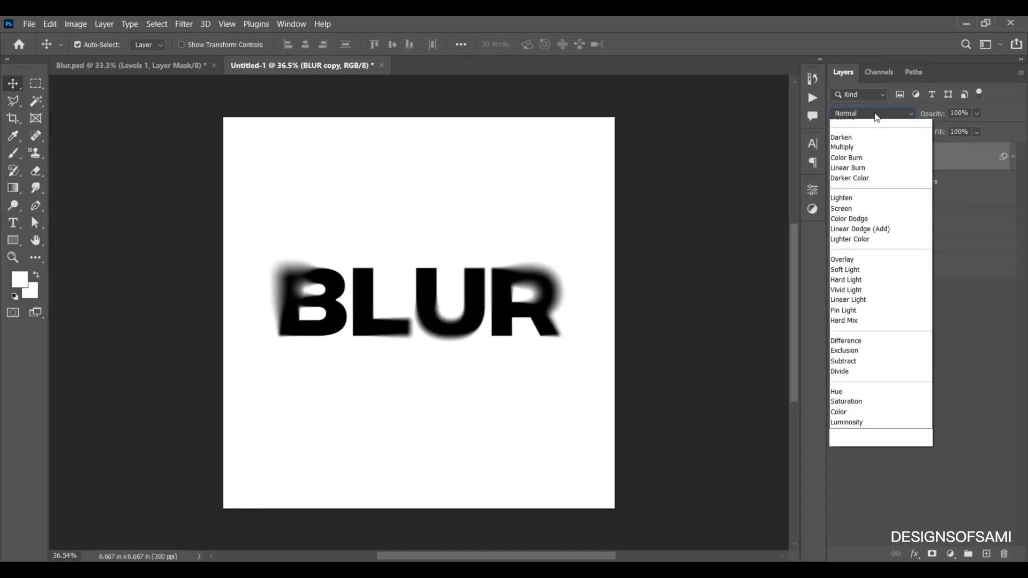
{"action": "left_click", "coordinate": [876, 137]}
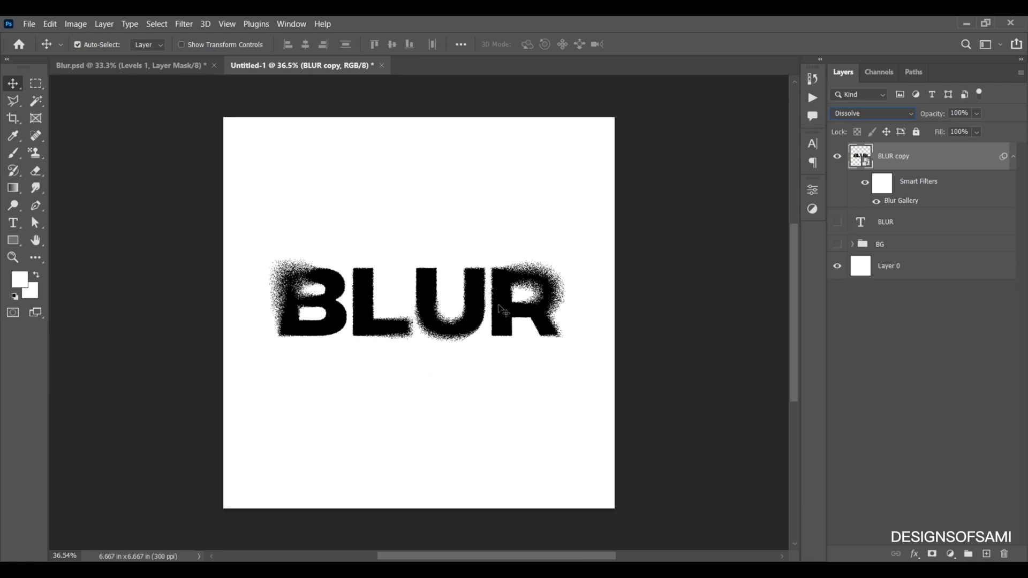
Step: Make the original BLUR text layer visible and reduce its fill to 0%
{"action": "left_click", "coordinate": [889, 227]}
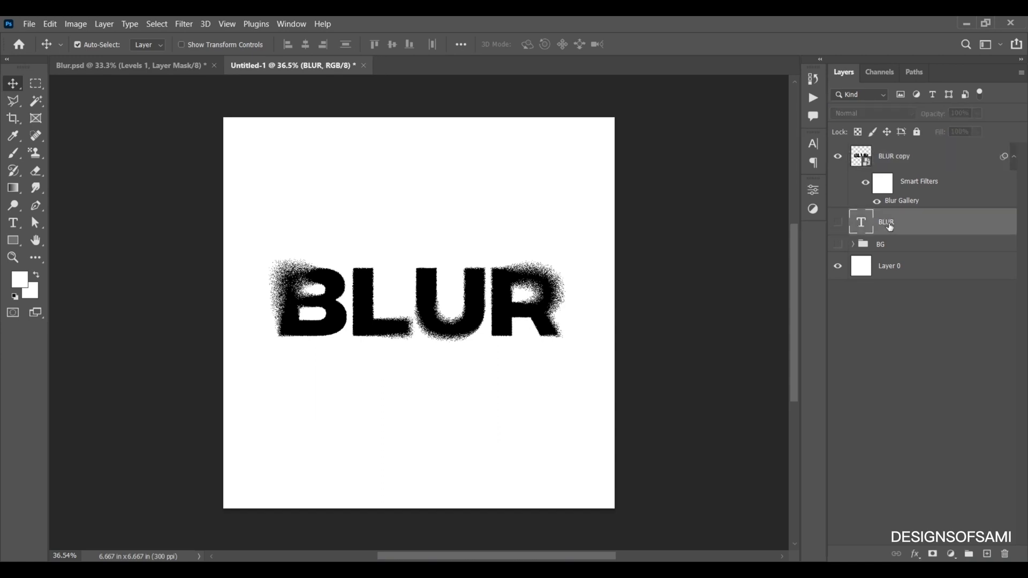
{"action": "left_click", "coordinate": [838, 225]}
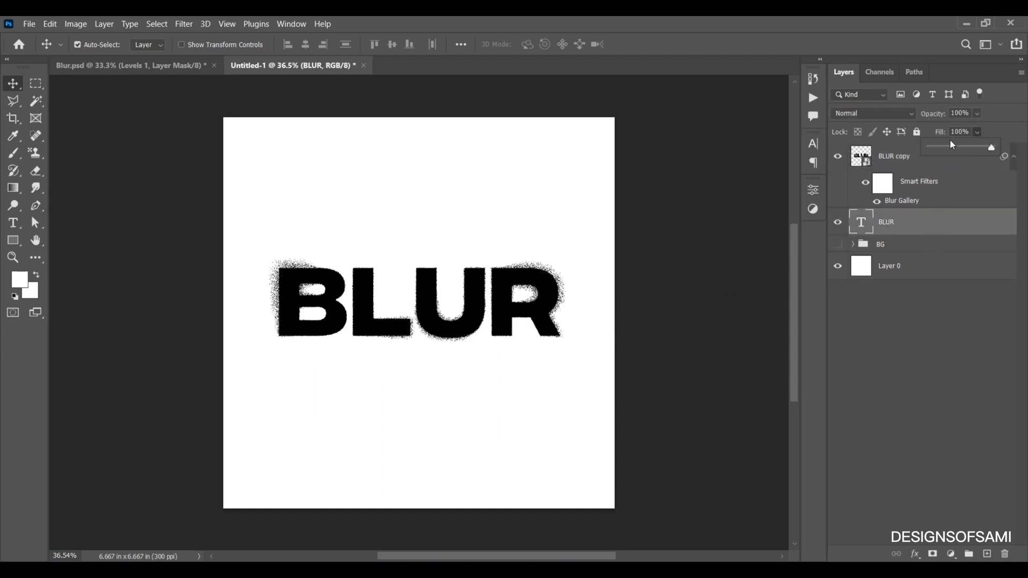
{"action": "left_click_drag", "start_coordinate": [935, 151], "coordinate": [897, 154]}
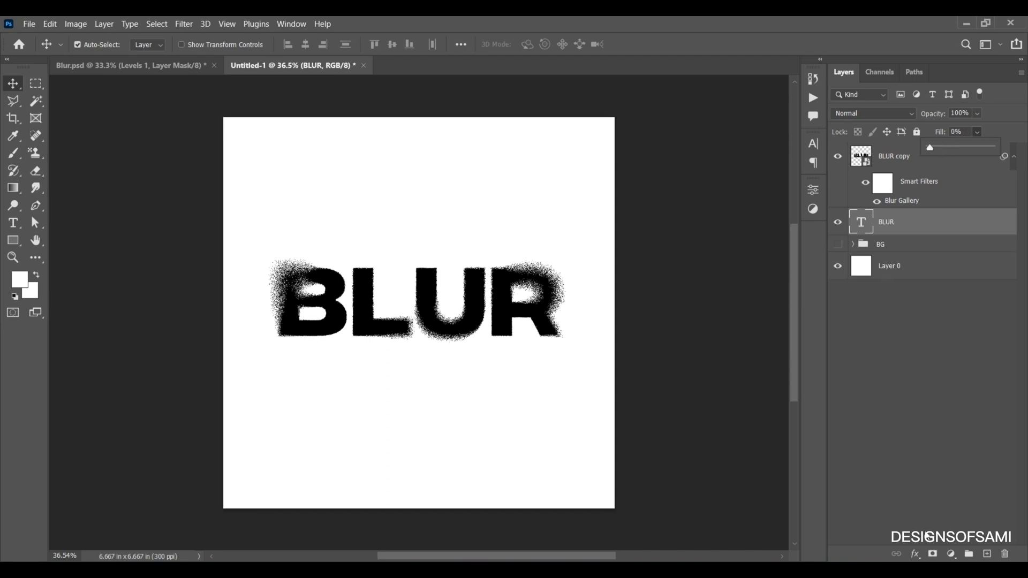
Step: Add a black 3 px outside stroke at 100% opacity to the original BLUR text layer
{"action": "left_click", "coordinate": [916, 554]}
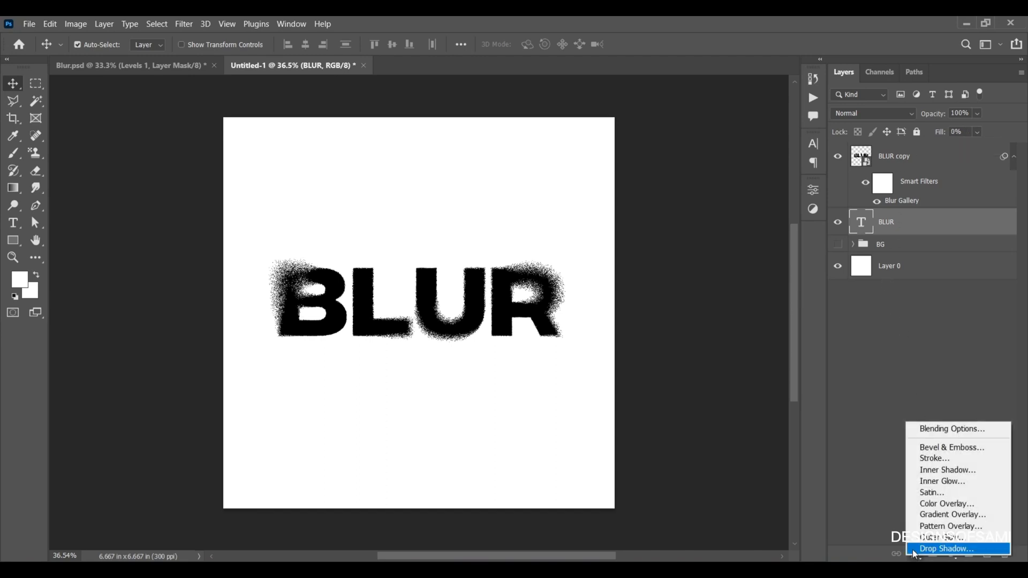
{"action": "left_click", "coordinate": [931, 461]}
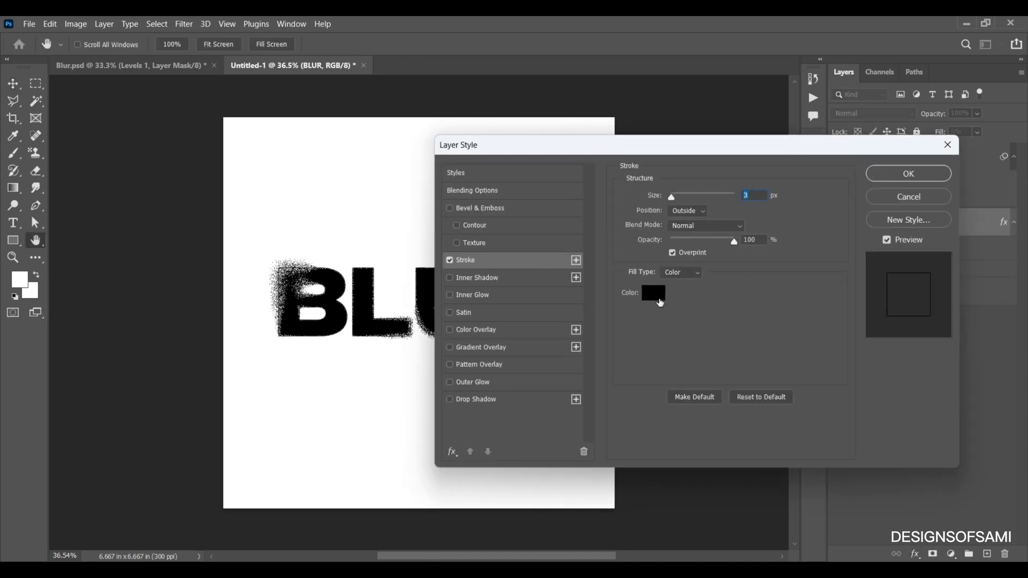
{"action": "left_click", "coordinate": [904, 176]}
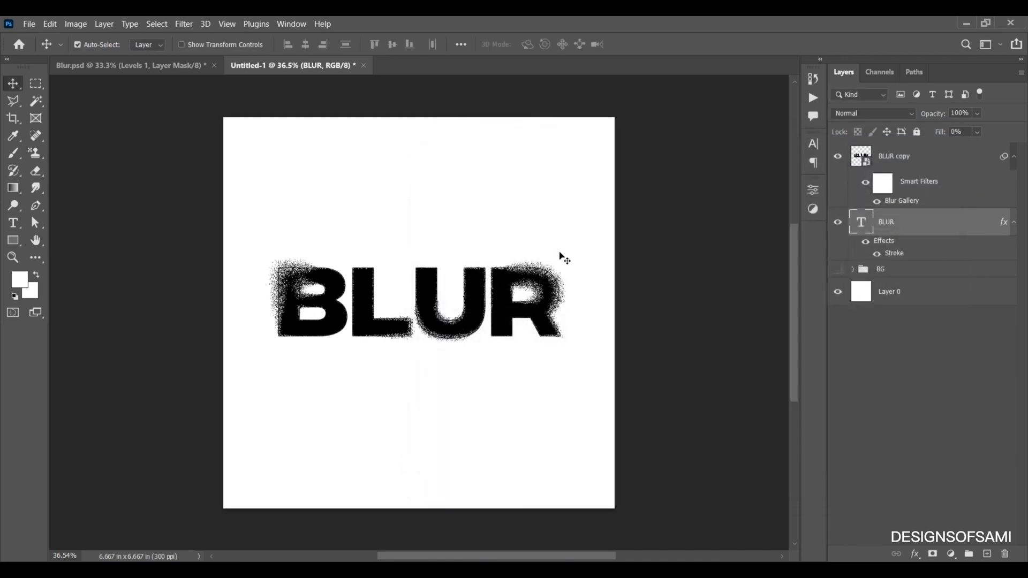
Step: Nudge the outlined BLUR text slightly right and down to offset it from the blurred copy
{"action": "key", "text": "Right"}
{"action": "key", "text": "Right"}
{"action": "key", "text": "Right"}
{"action": "key", "text": "Right"}
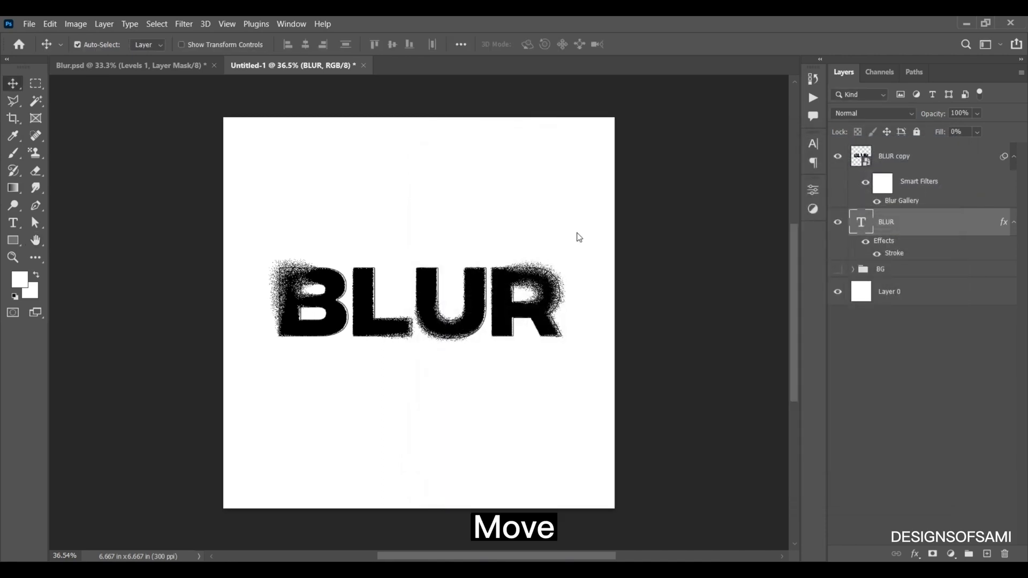
{"action": "key", "text": "Down"}
{"action": "key", "text": "Down"}
{"action": "key", "text": "Down"}
{"action": "key", "text": "Down"}
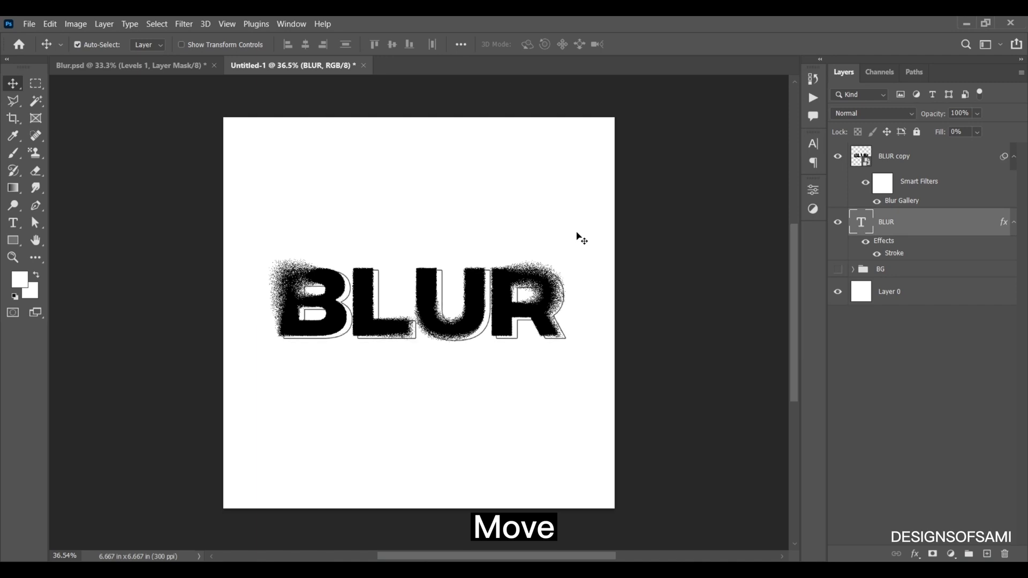
{"action": "key", "text": "Down"}
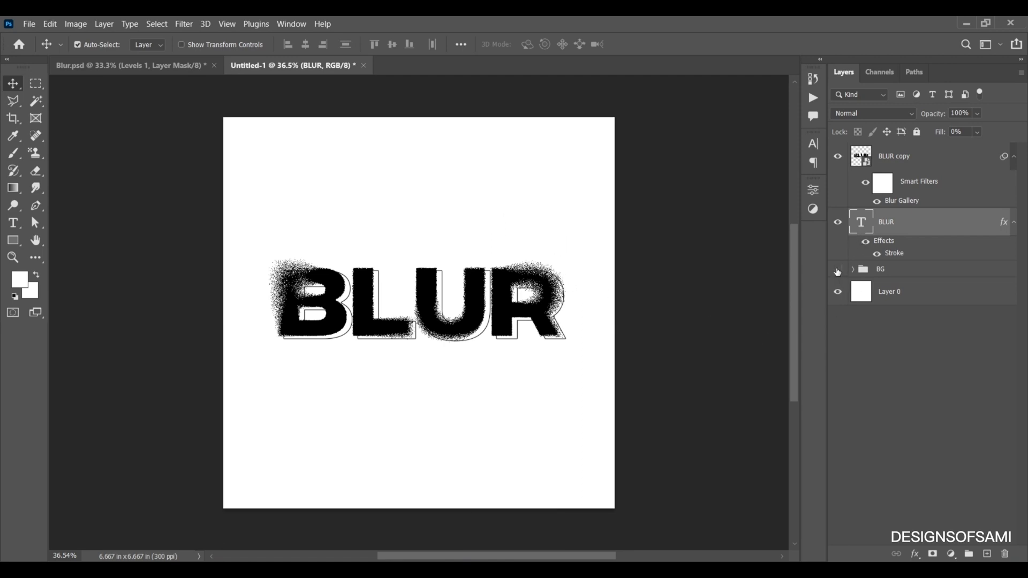
Step: Make the BG group visible behind the BLUR text
{"action": "left_click", "coordinate": [837, 270]}
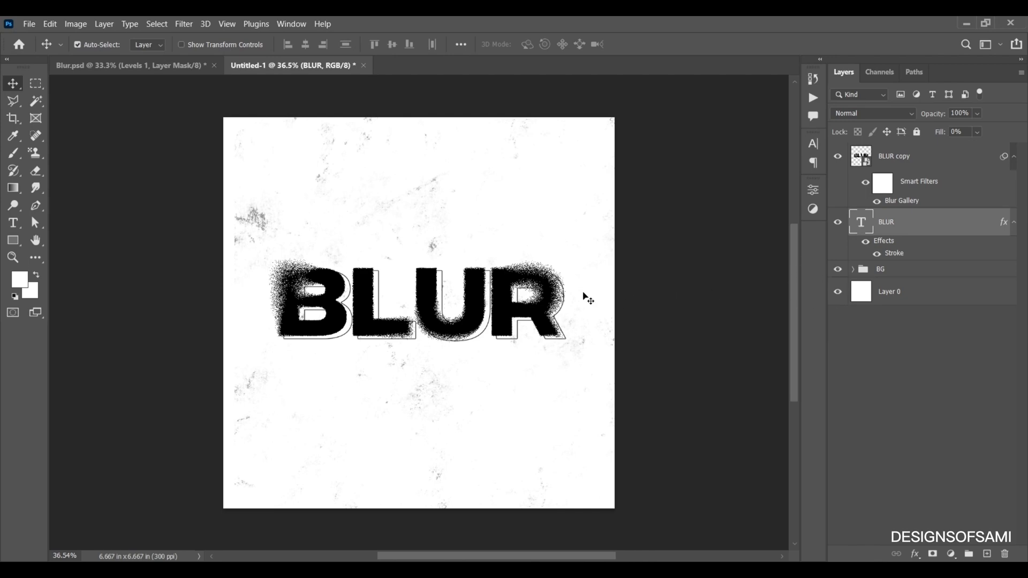